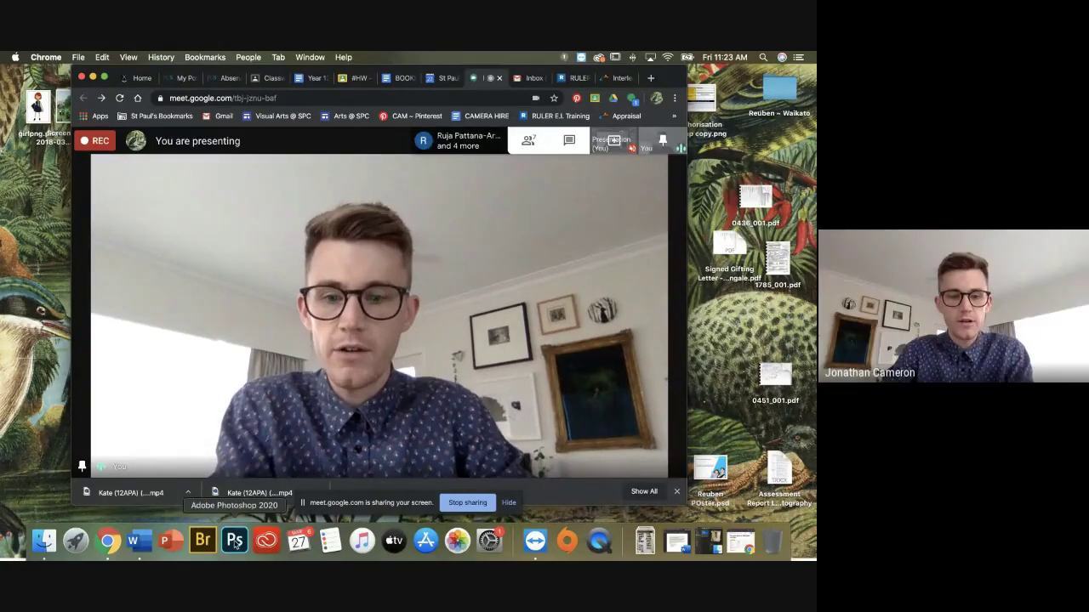
Launch Adobe Bridge from the Dock to show the Photoshop Tutorial Images - YEAR 12 folder
{"action": "left_click", "coordinate": [204, 541]}
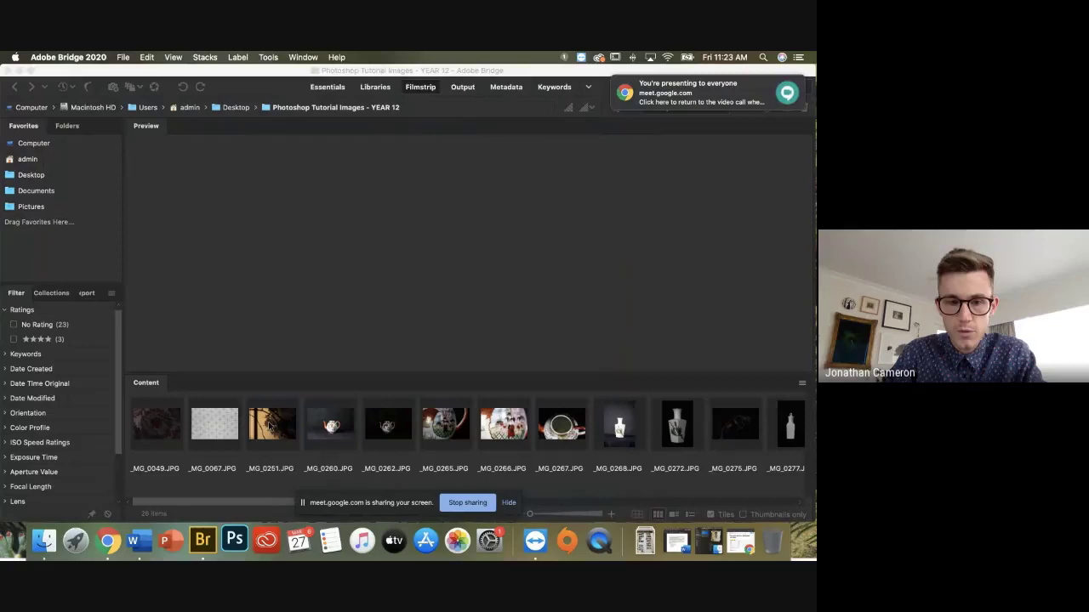
Select the _MG_0251.JPG flower photo in Bridge and drag it to Photoshop to open it
{"action": "left_click", "coordinate": [289, 424]}
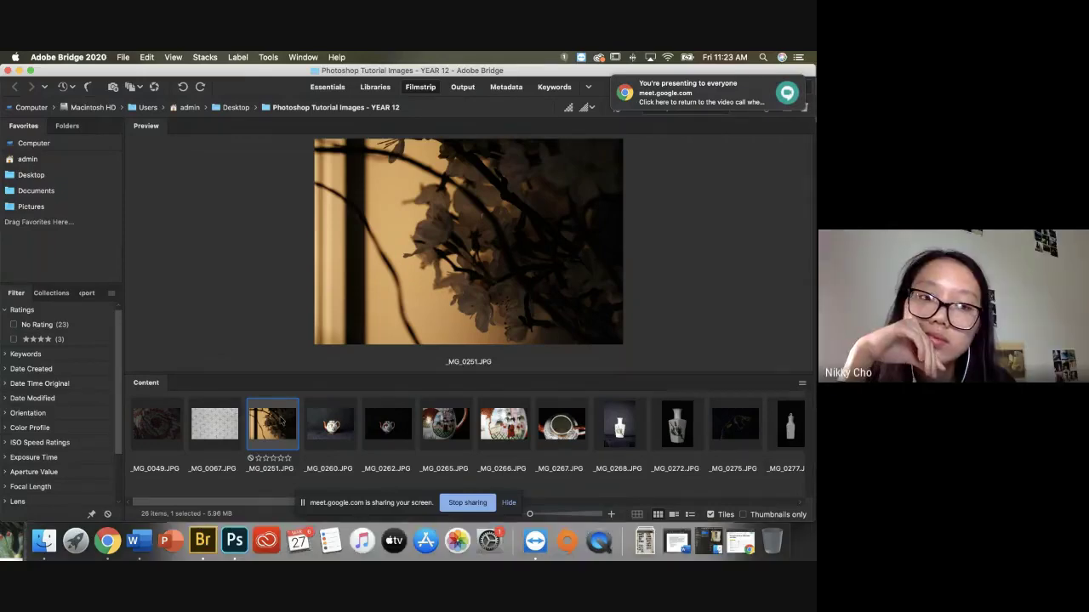
{"action": "left_click_drag", "start_coordinate": [285, 427], "coordinate": [236, 539]}
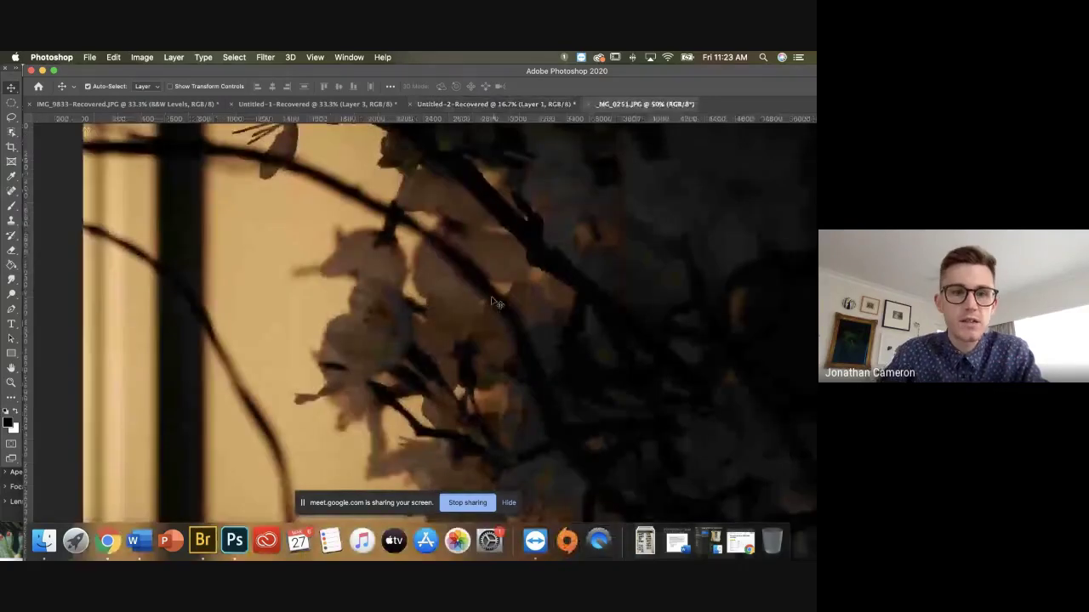
Close the Untitled-1 teapot and IMG_9833 still-life documents without saving
{"action": "left_click", "coordinate": [462, 104]}
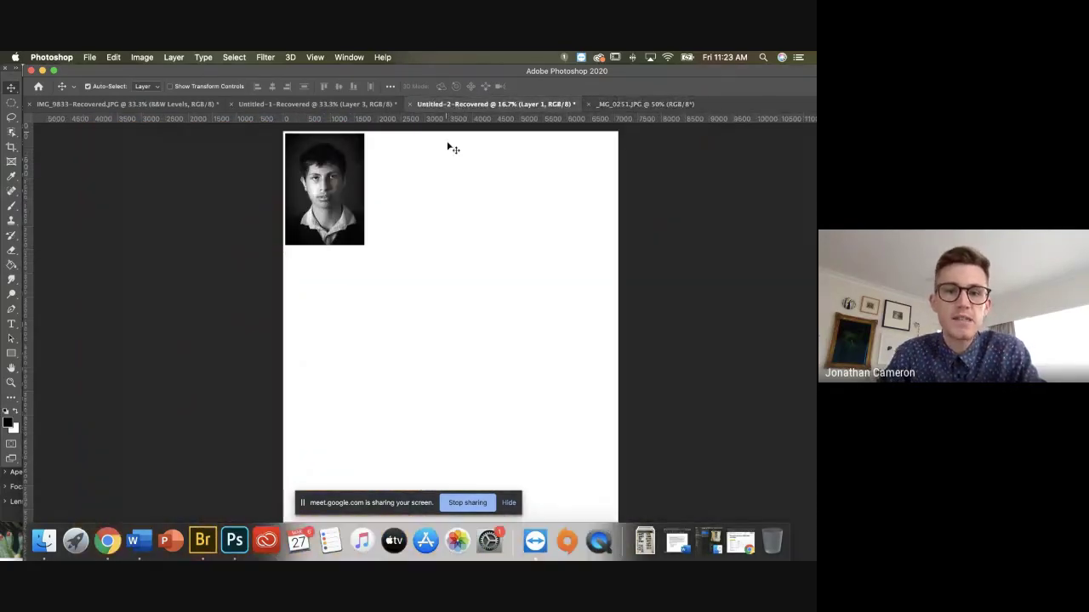
{"action": "left_click", "coordinate": [291, 105]}
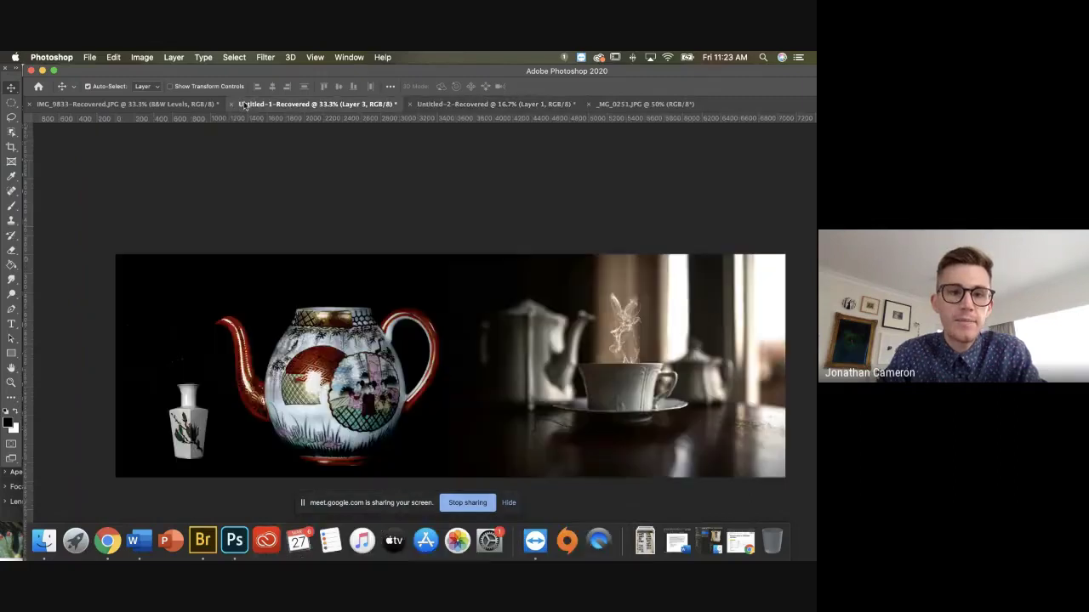
{"action": "left_click", "coordinate": [232, 103]}
{"action": "key", "text": "Return"}
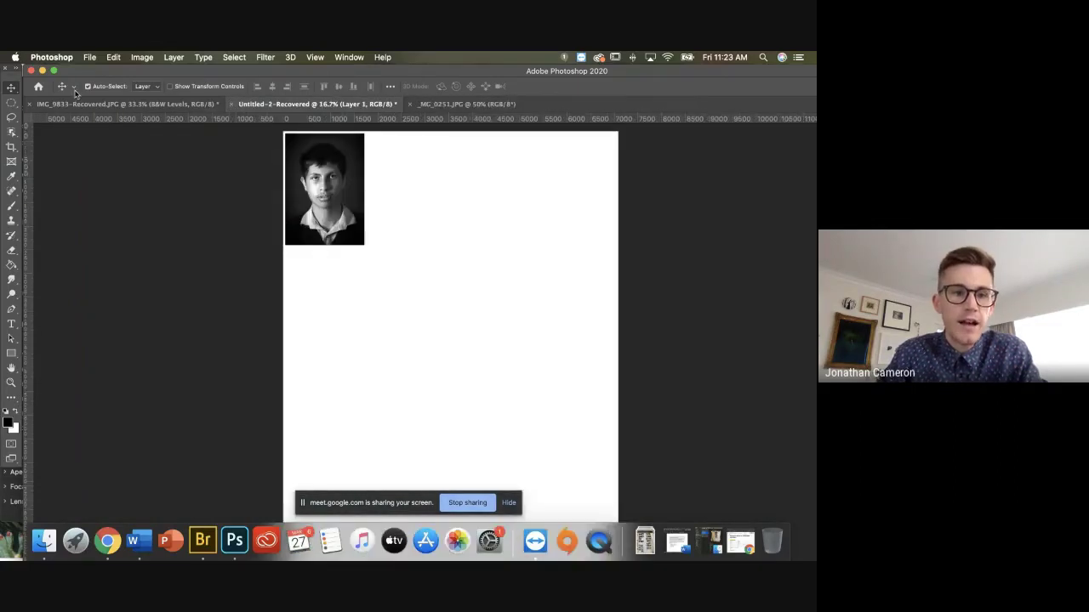
{"action": "left_click", "coordinate": [53, 104]}
{"action": "right_click", "coordinate": [51, 109]}
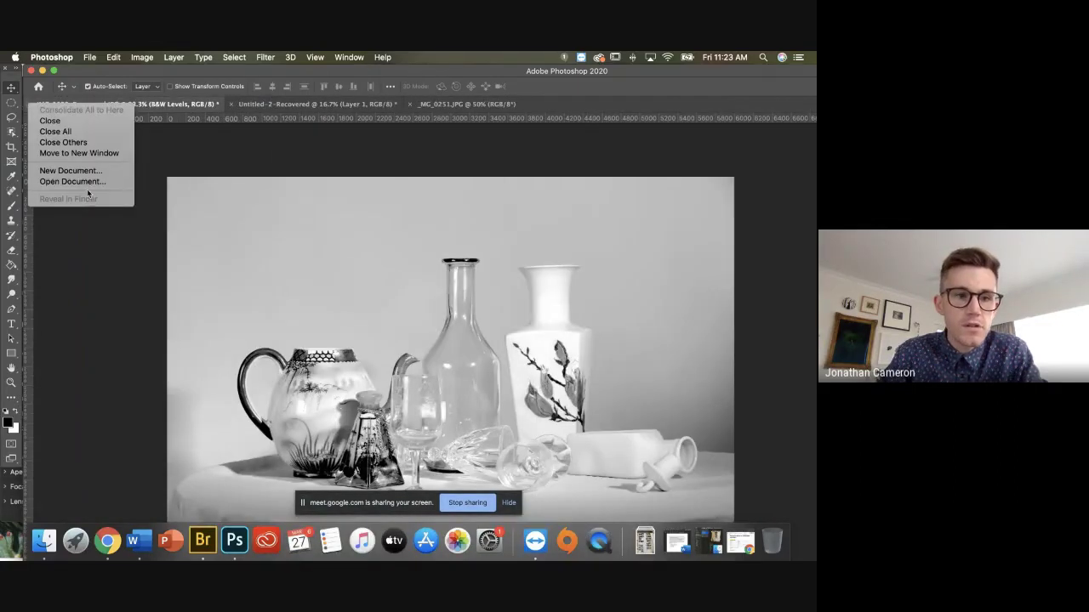
{"action": "left_click", "coordinate": [37, 106]}
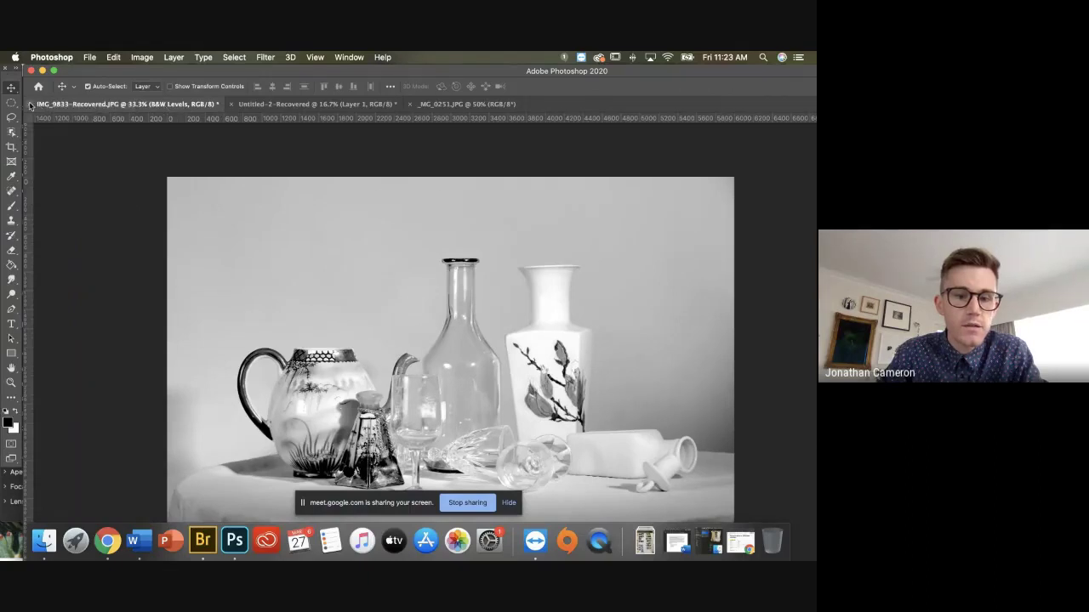
{"action": "left_click", "coordinate": [30, 104]}
{"action": "left_click", "coordinate": [373, 228]}
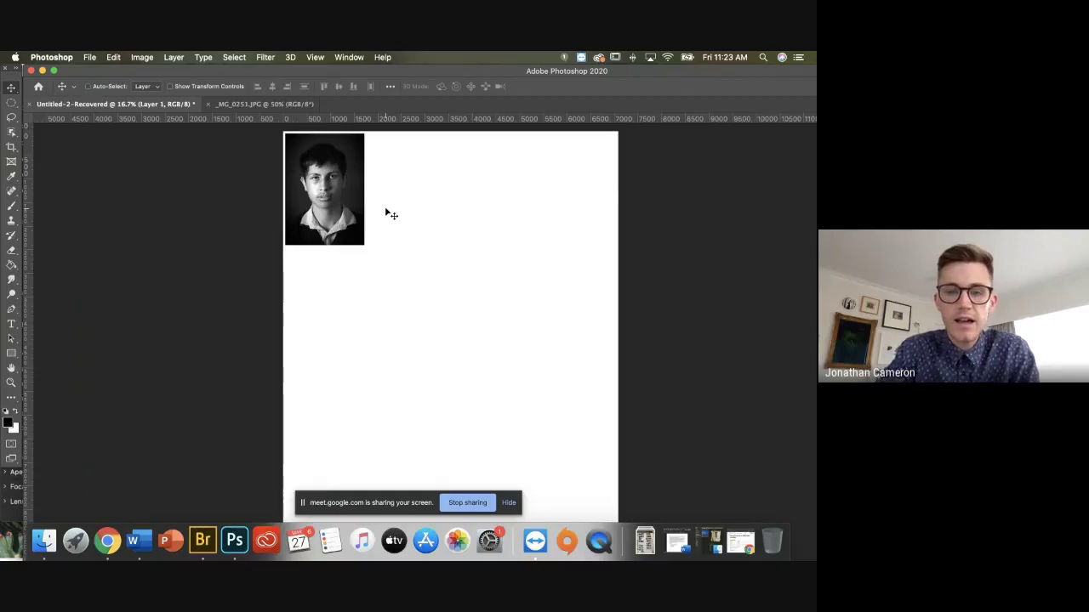
Bring the _MG_0251.JPG flower photo forward, zoomed out to show the whole image
{"action": "key", "text": "super+minus"}
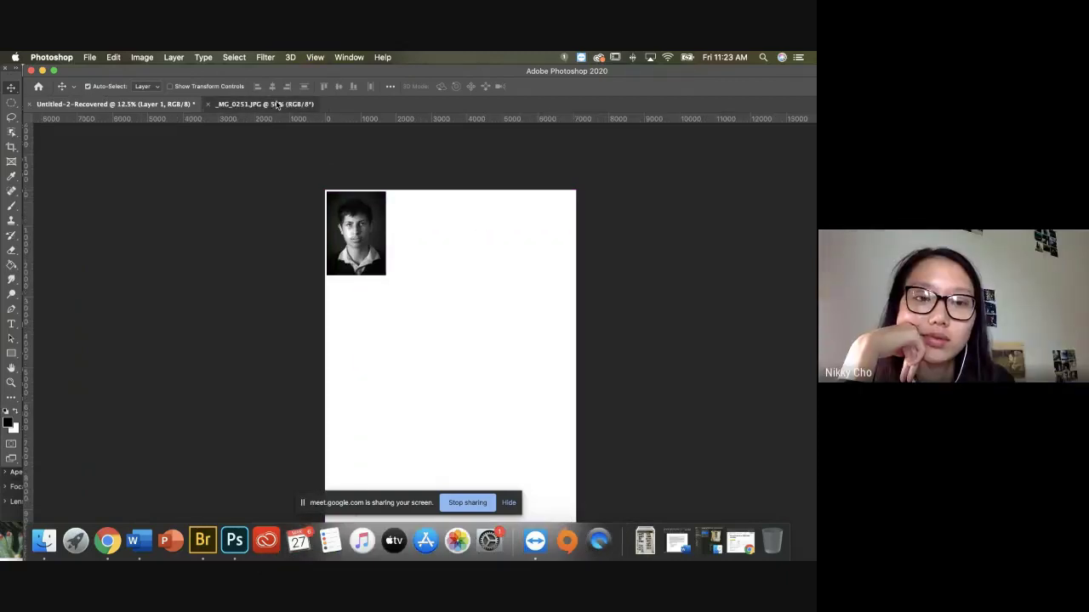
{"action": "left_click", "coordinate": [278, 104]}
{"action": "key", "text": "super+minus"}
{"action": "key", "text": "super+minus"}
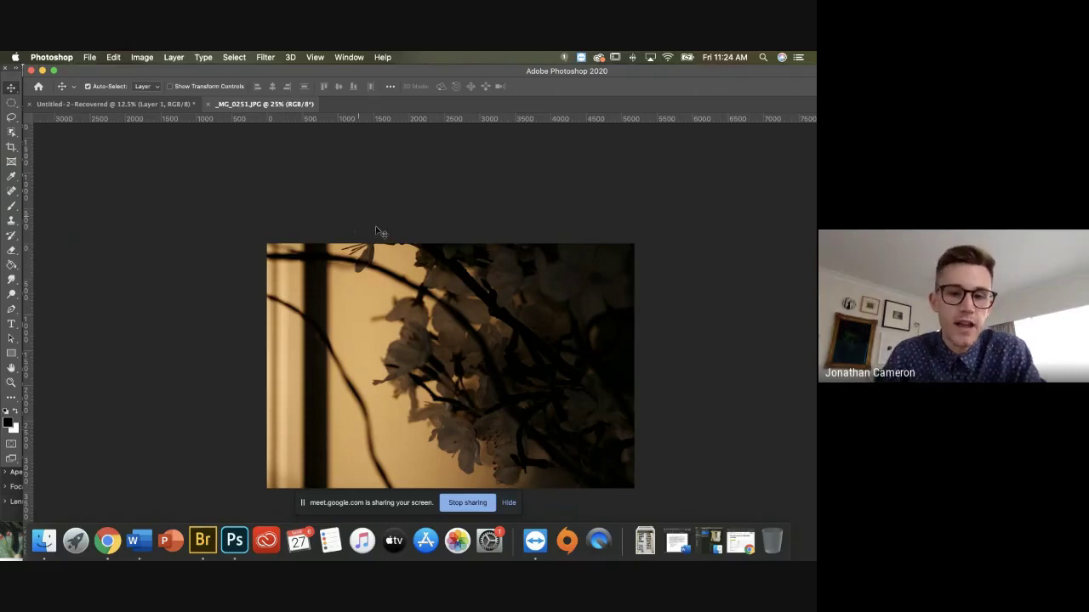
In Image Size, set the flower photo's resolution to 300 pixels/inch
{"action": "left_click", "coordinate": [142, 57]}
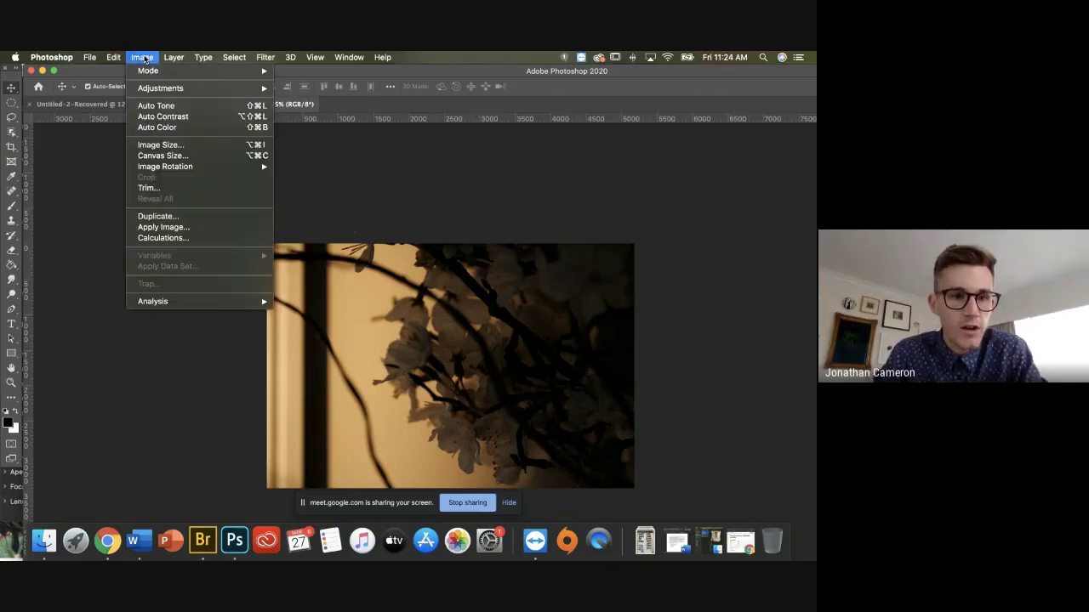
{"action": "left_click", "coordinate": [176, 146]}
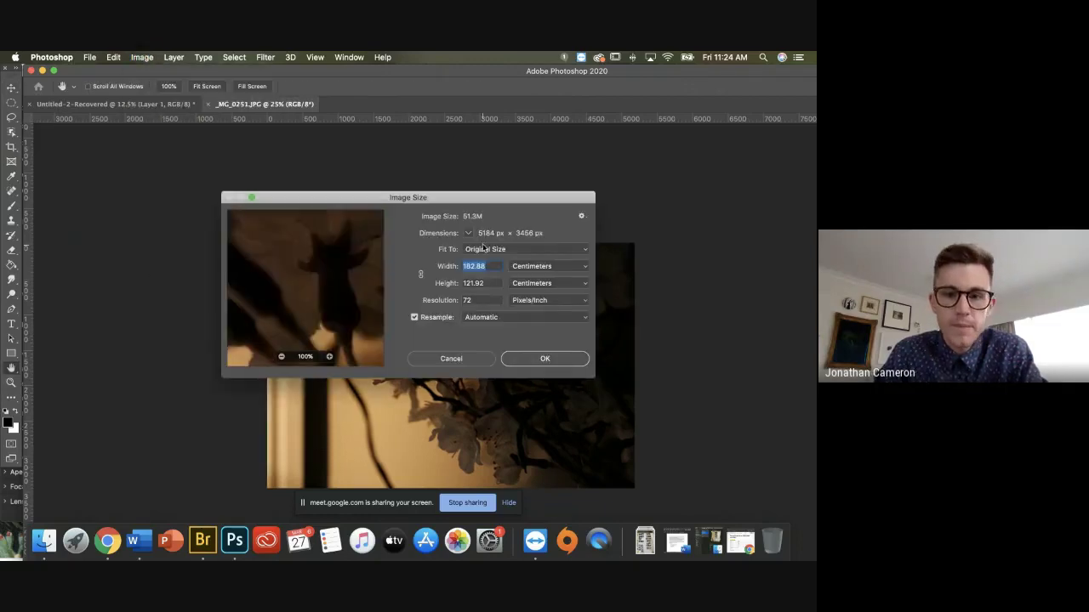
{"action": "left_click", "coordinate": [498, 300]}
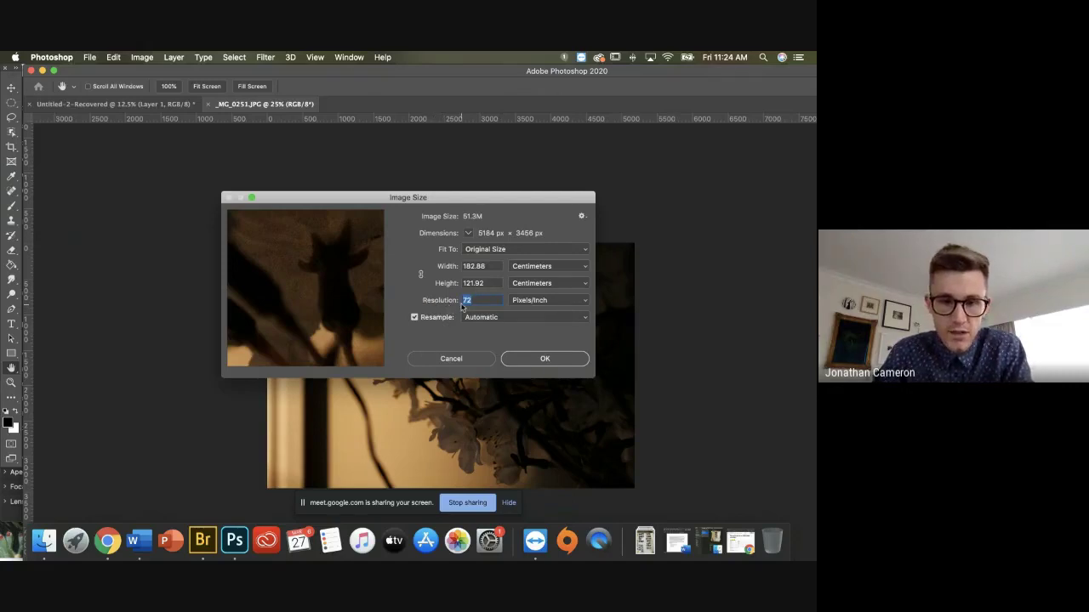
{"action": "type", "text": "300"}
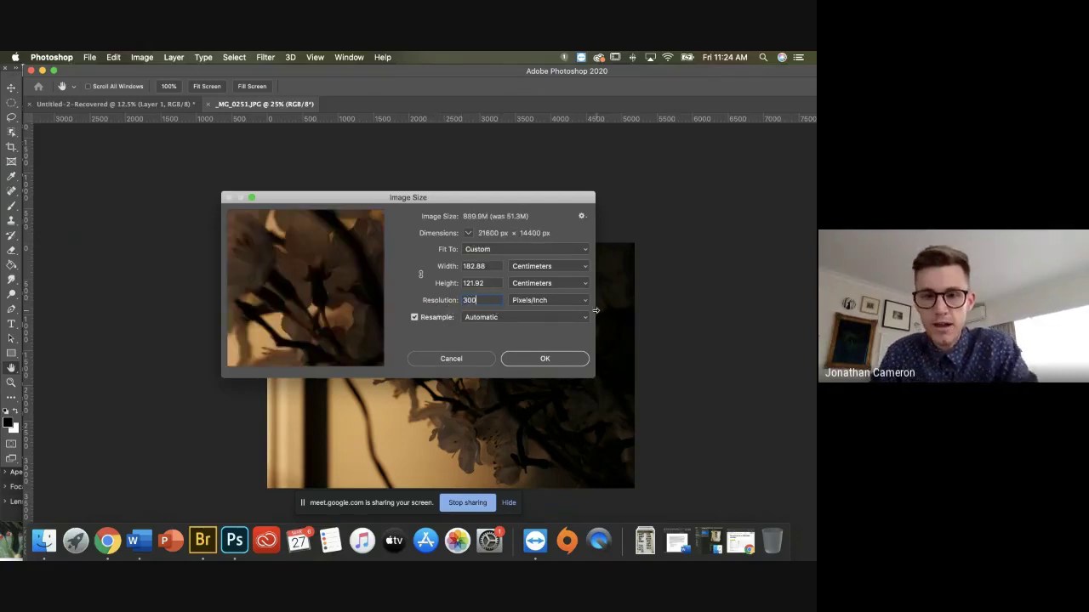
{"action": "left_click", "coordinate": [549, 300]}
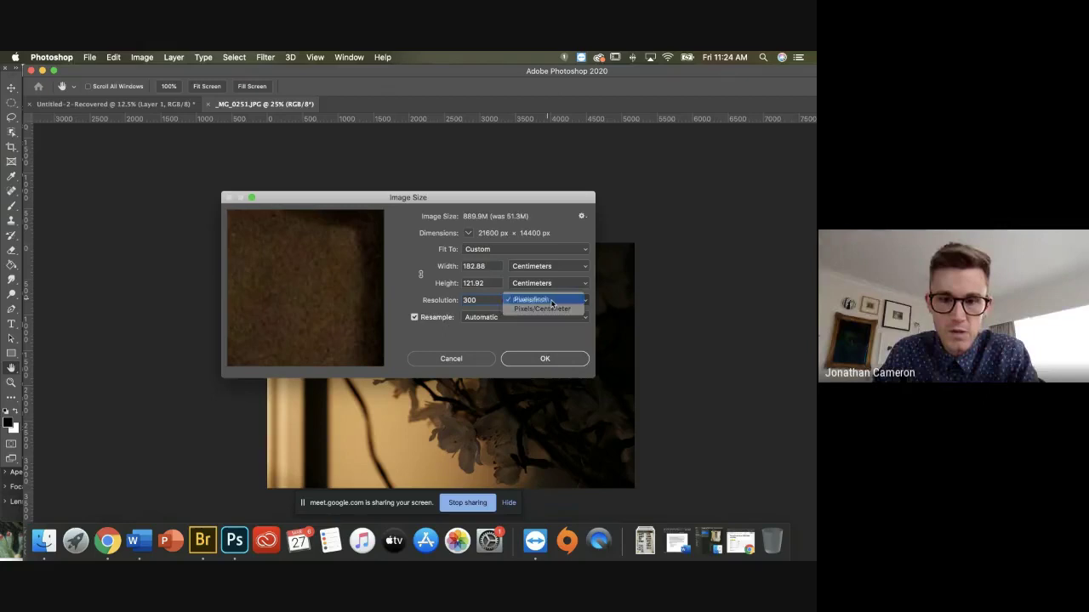
{"action": "left_click", "coordinate": [548, 300]}
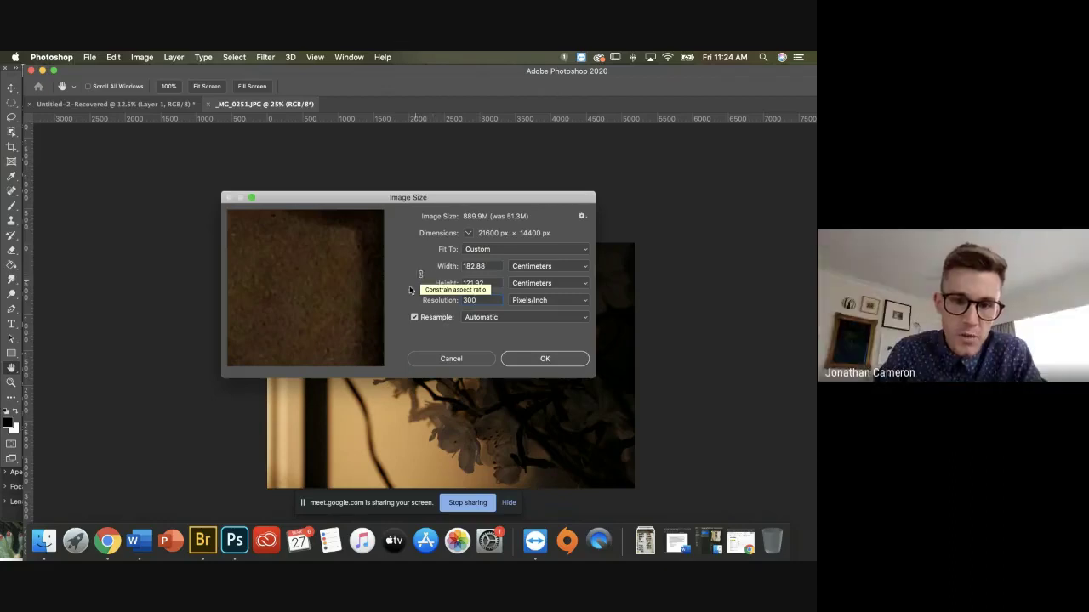
{"action": "key", "text": "super+z"}
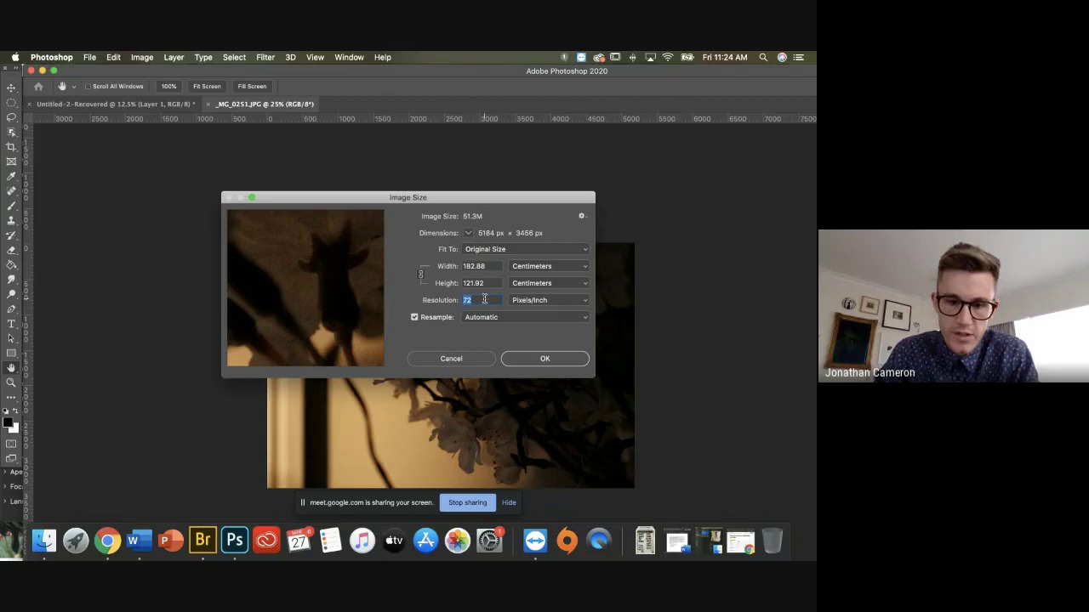
{"action": "type", "text": "3"}
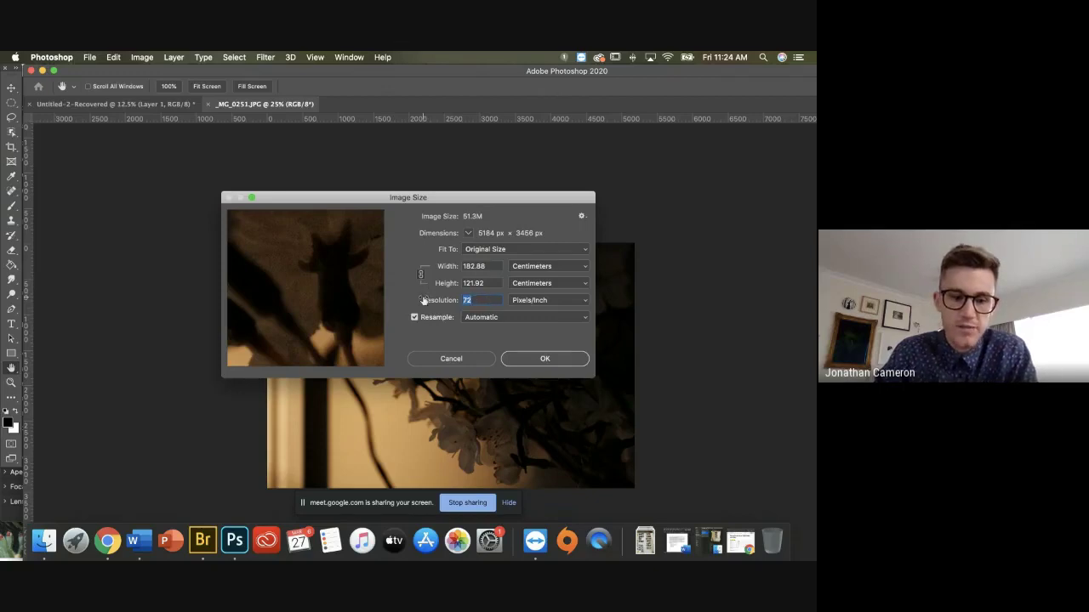
{"action": "type", "text": "00"}
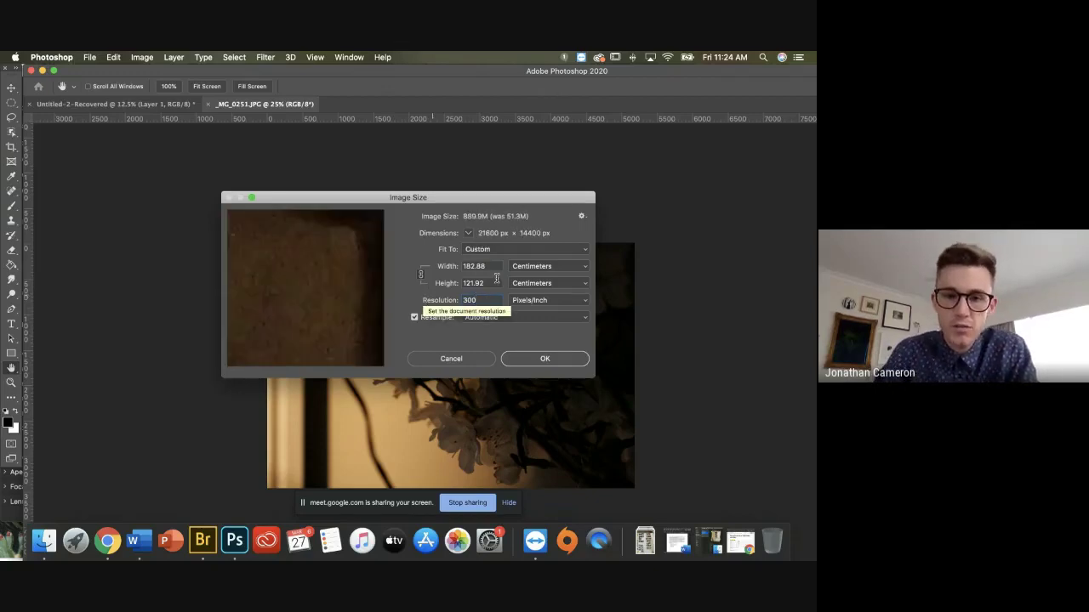
Set the width to 15 cm, giving a 10 cm height, and apply the resize
{"action": "left_click", "coordinate": [442, 264]}
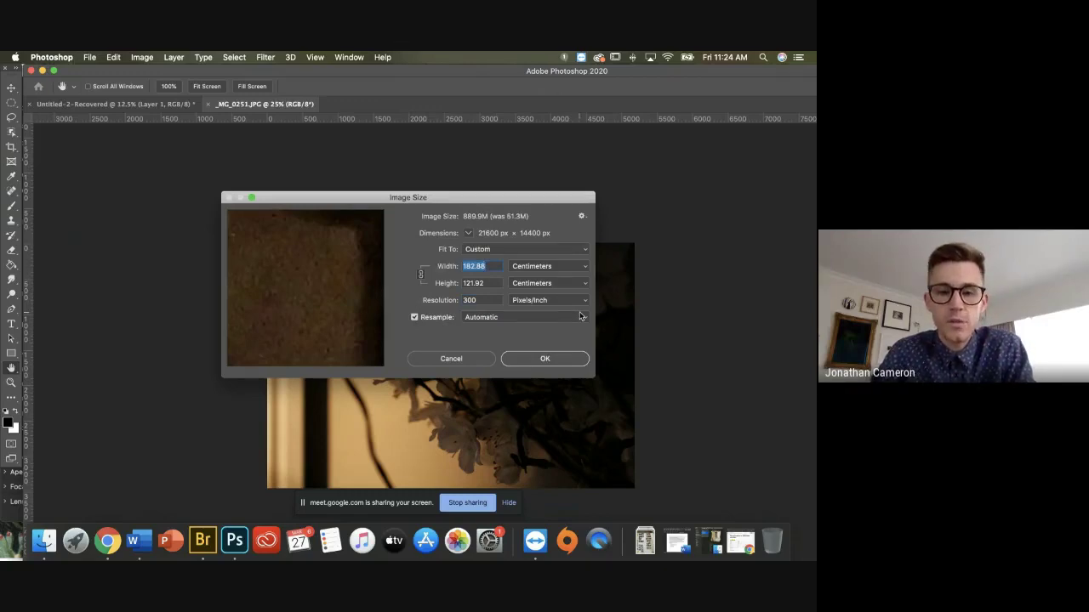
{"action": "left_click", "coordinate": [567, 266]}
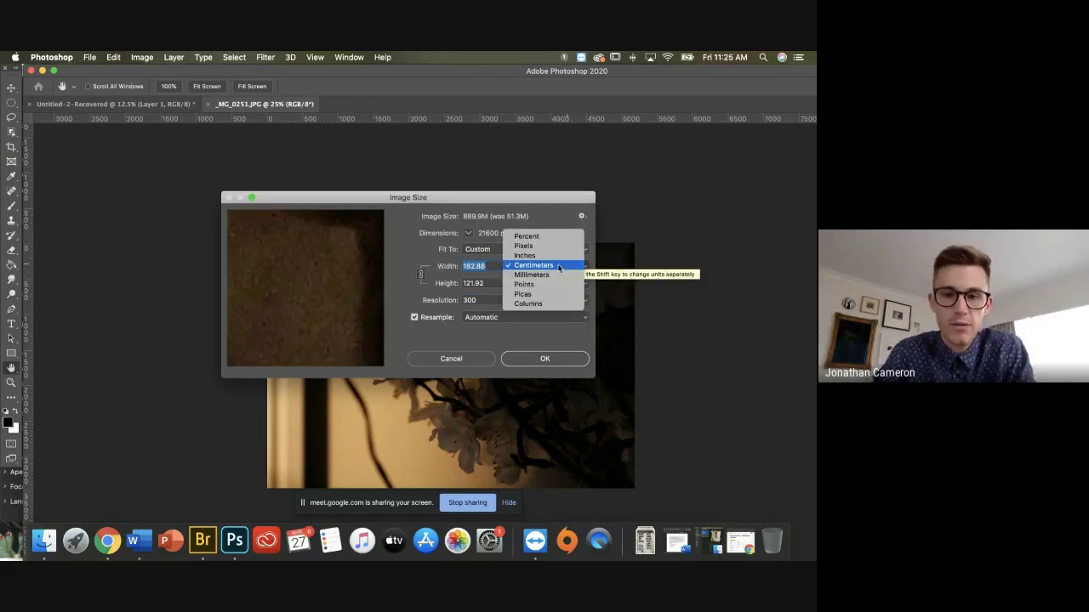
{"action": "left_click", "coordinate": [559, 267]}
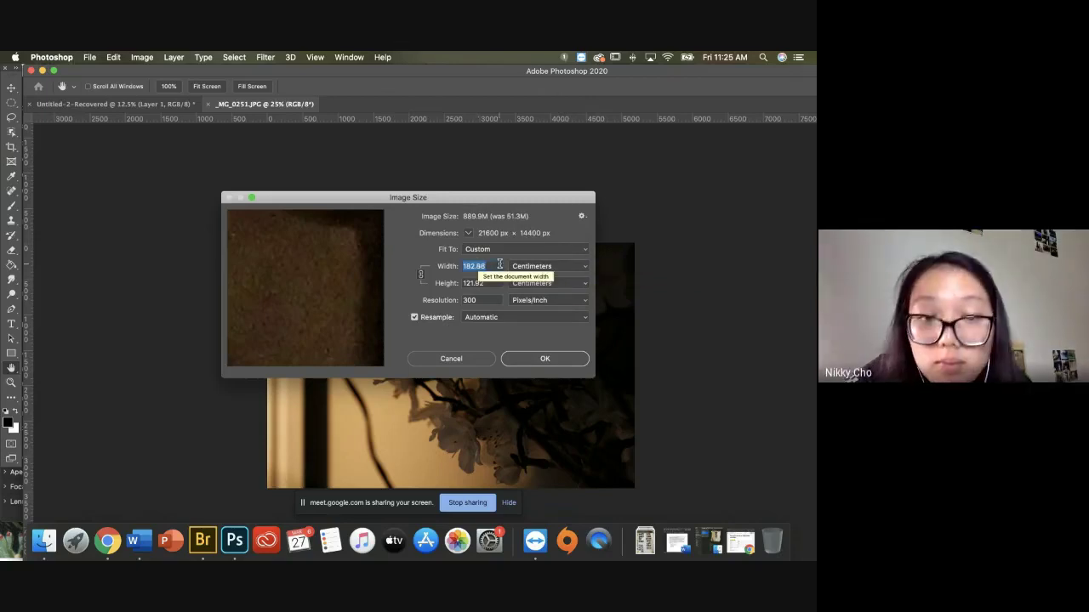
{"action": "type", "text": "15"}
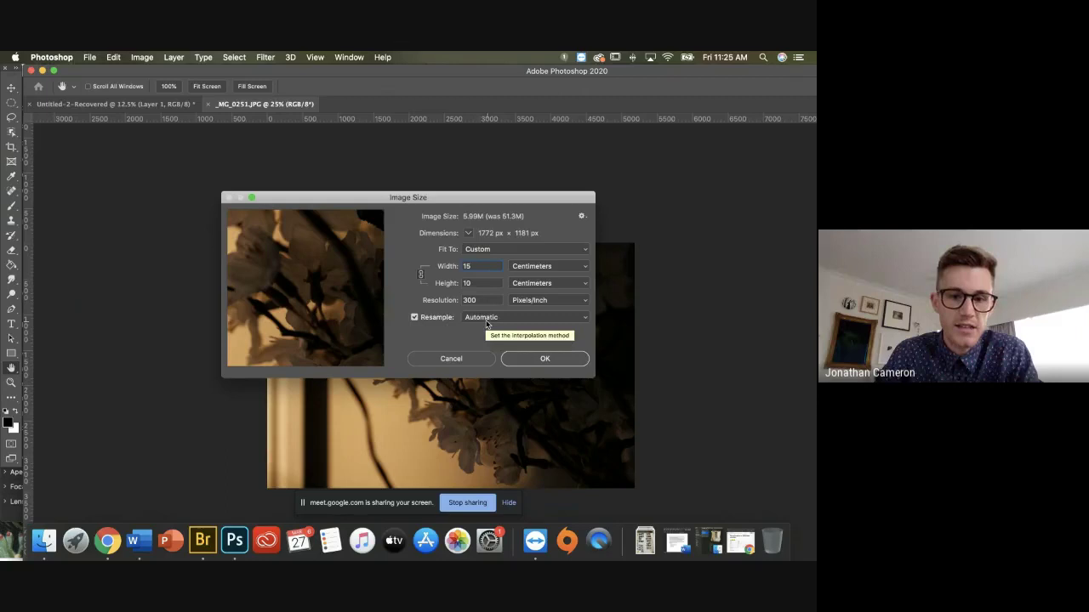
{"action": "left_click", "coordinate": [558, 359]}
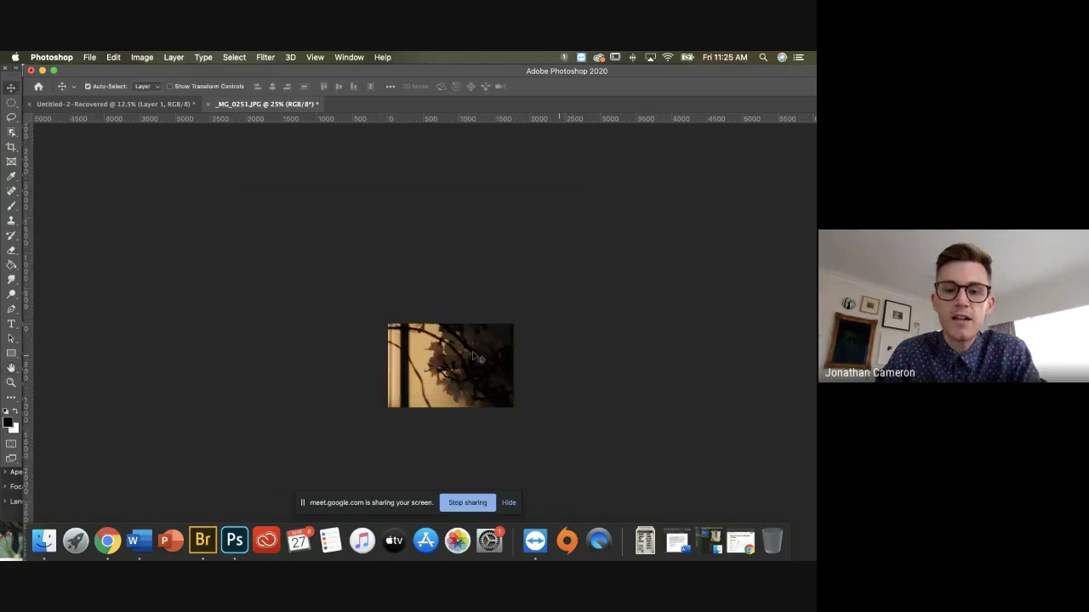
Drag the resized flower photo onto the Untitled-2 folio layout, right of the portrait, then return to Bridge
{"action": "left_click", "coordinate": [140, 104]}
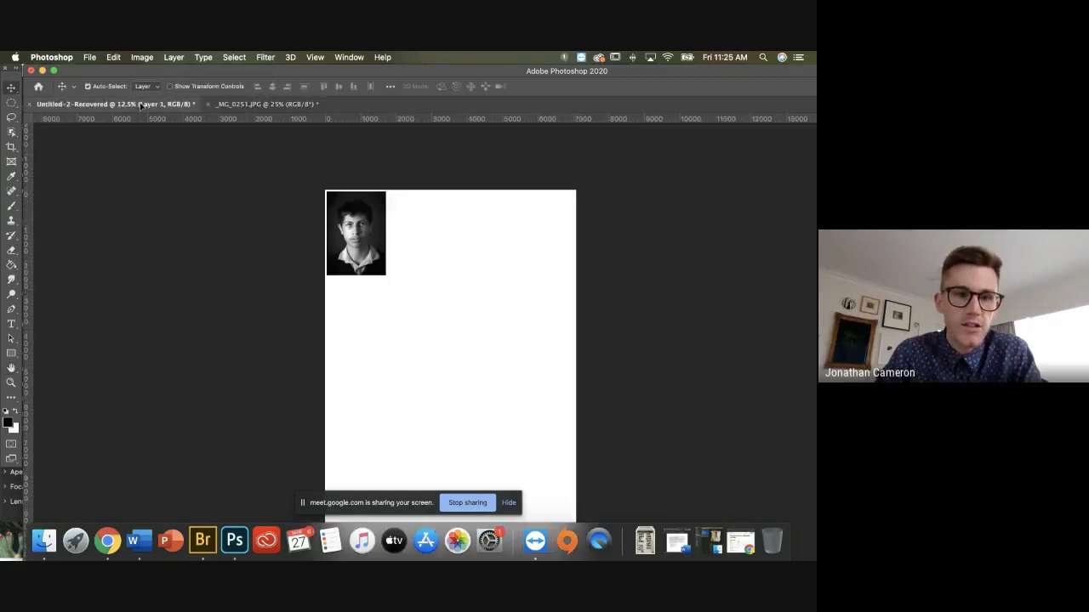
{"action": "left_click_drag", "start_coordinate": [487, 289], "coordinate": [428, 226]}
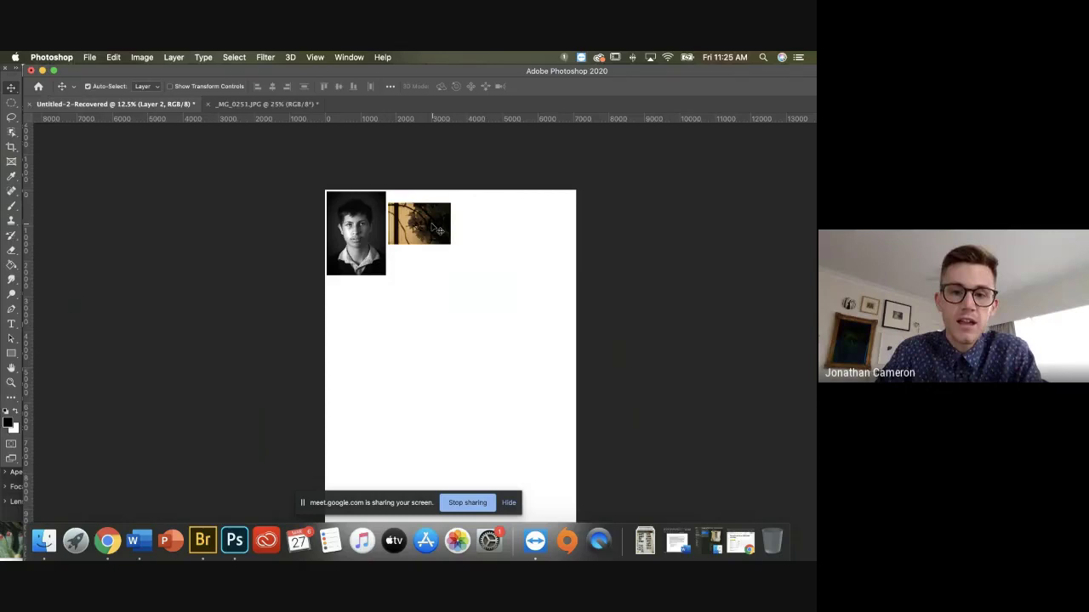
{"action": "left_click_drag", "start_coordinate": [430, 235], "coordinate": [486, 245]}
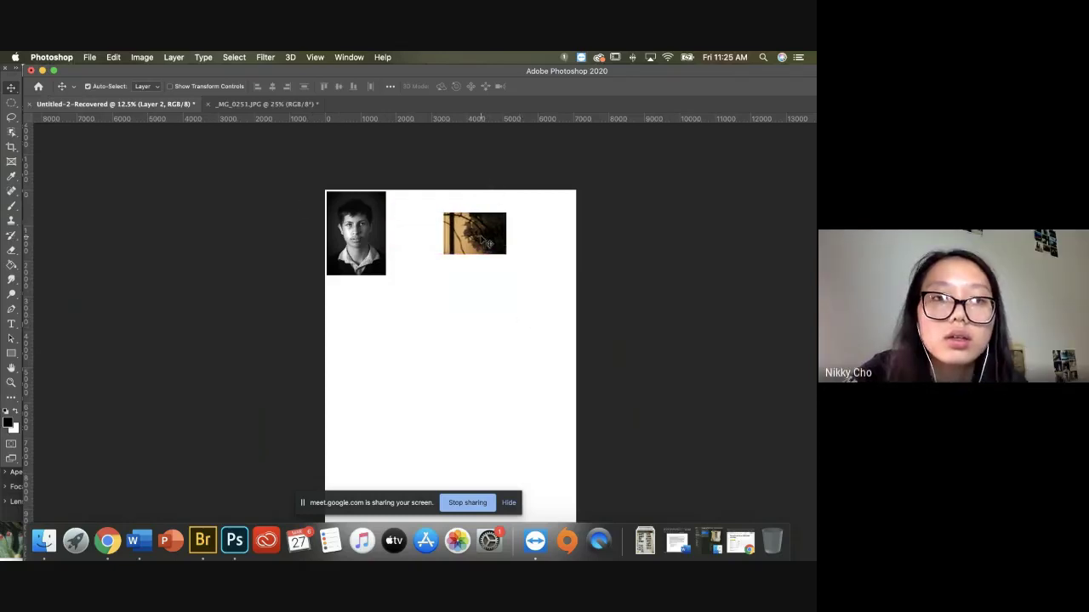
{"action": "left_click_drag", "start_coordinate": [489, 245], "coordinate": [505, 272]}
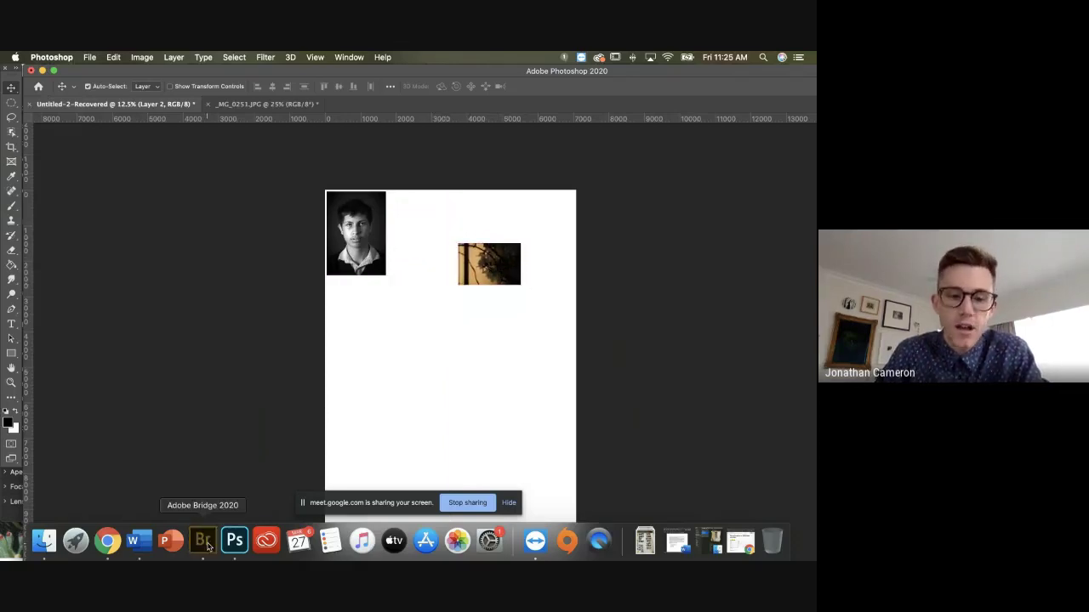
{"action": "left_click", "coordinate": [203, 540]}
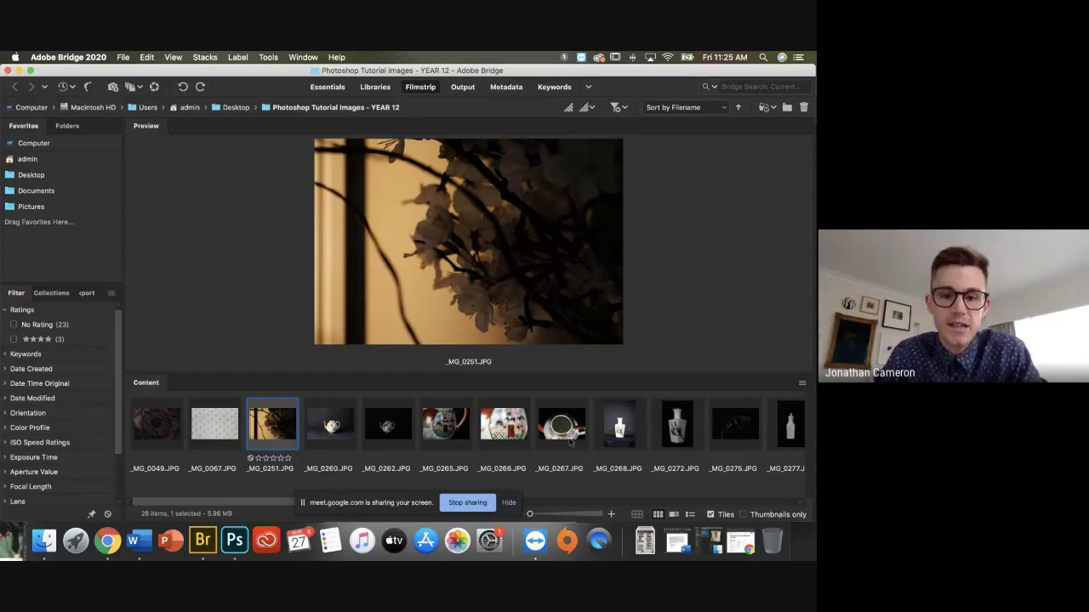
Minimize Bridge, bring the Google Meet call window forward, and open its more options menu
{"action": "left_click", "coordinate": [20, 71]}
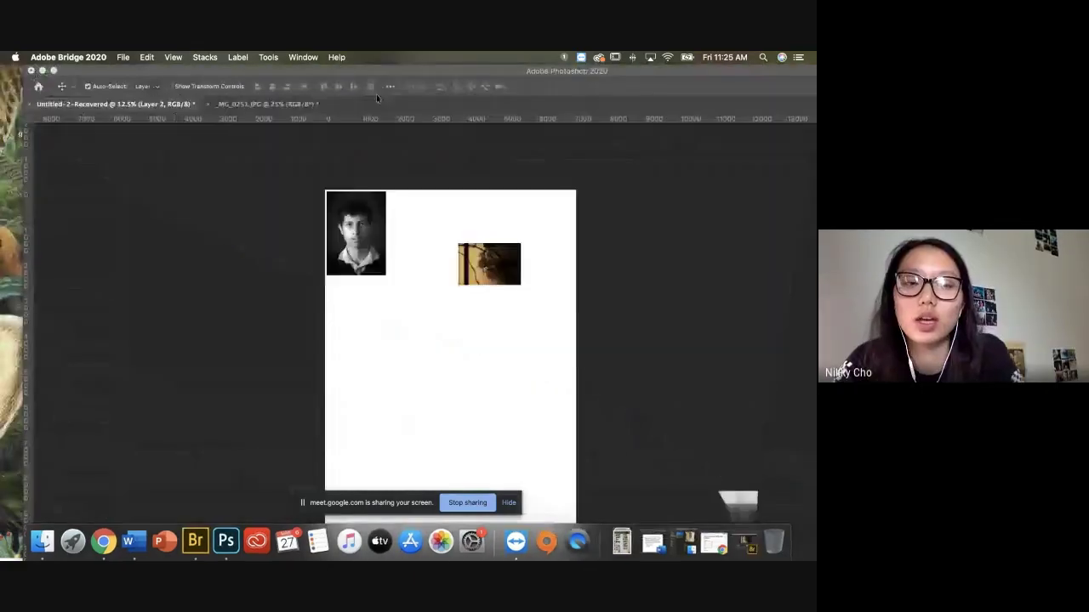
{"action": "left_click", "coordinate": [376, 94]}
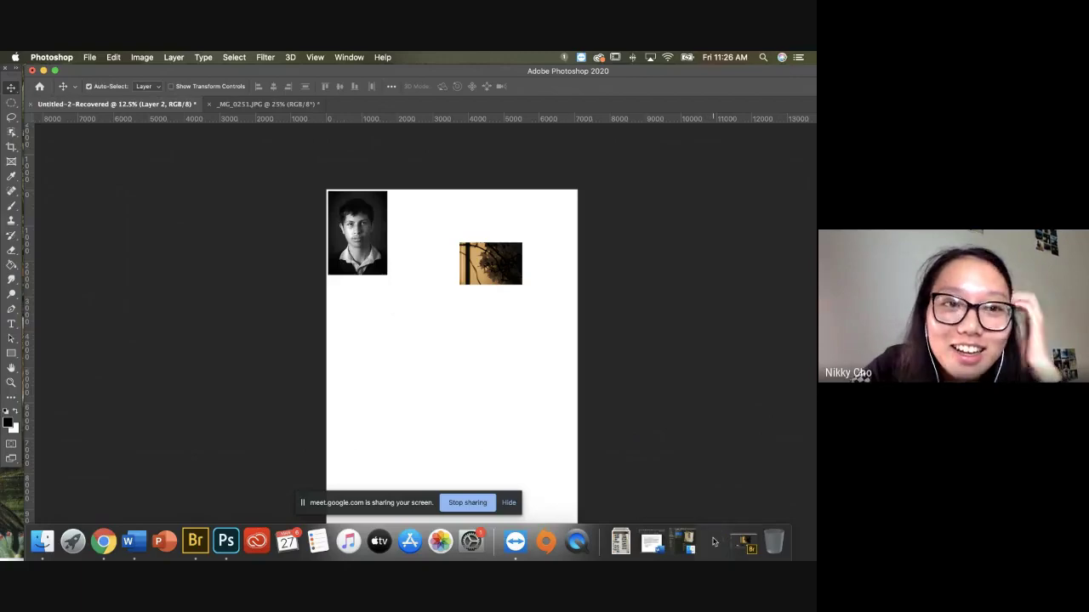
{"action": "left_click", "coordinate": [713, 542]}
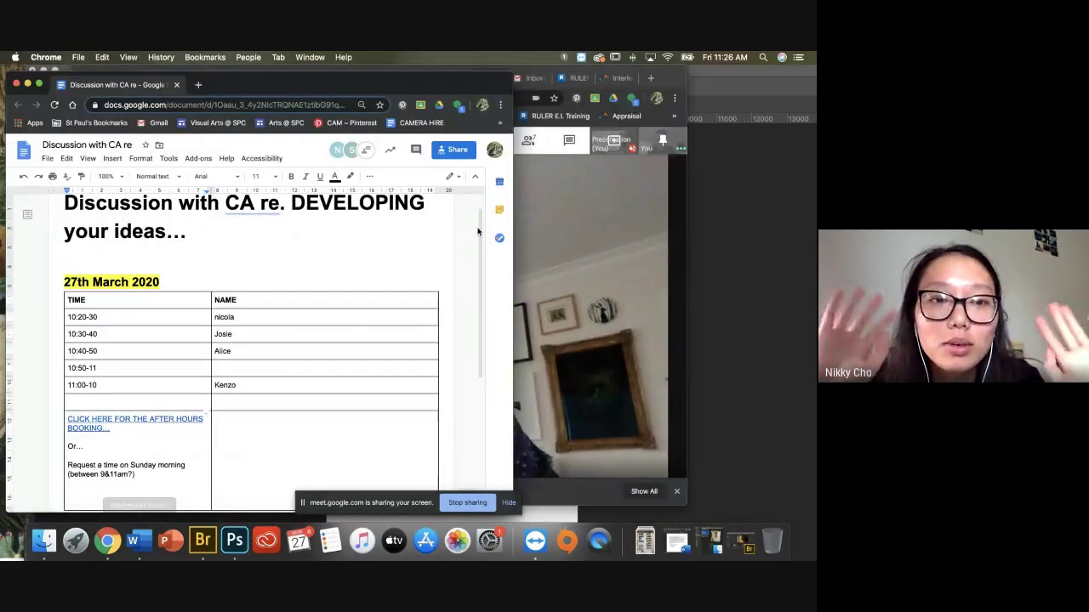
{"action": "left_click", "coordinate": [615, 184]}
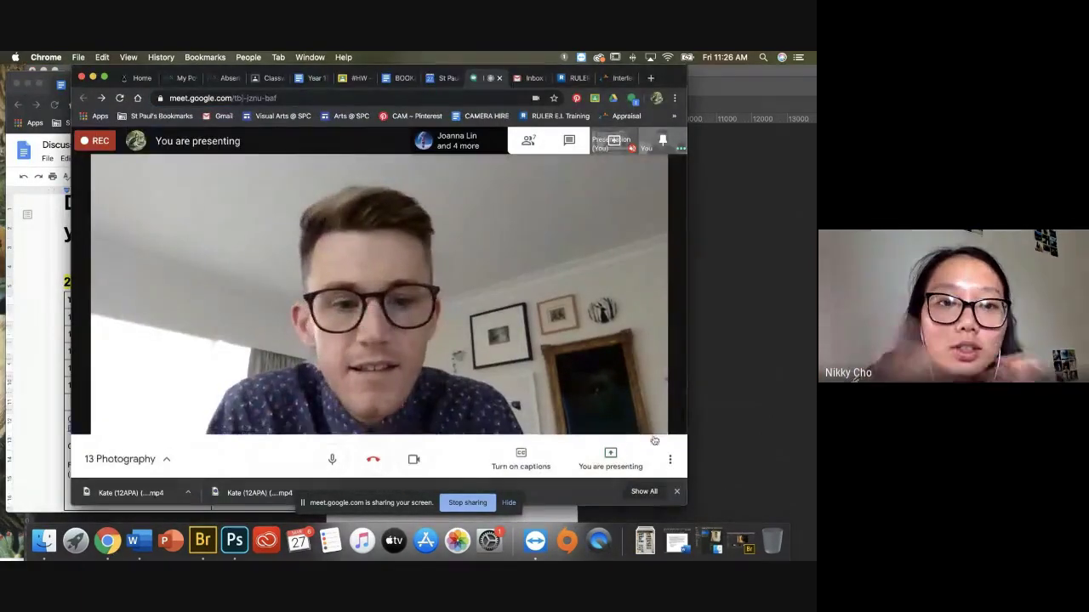
{"action": "left_click", "coordinate": [669, 452]}
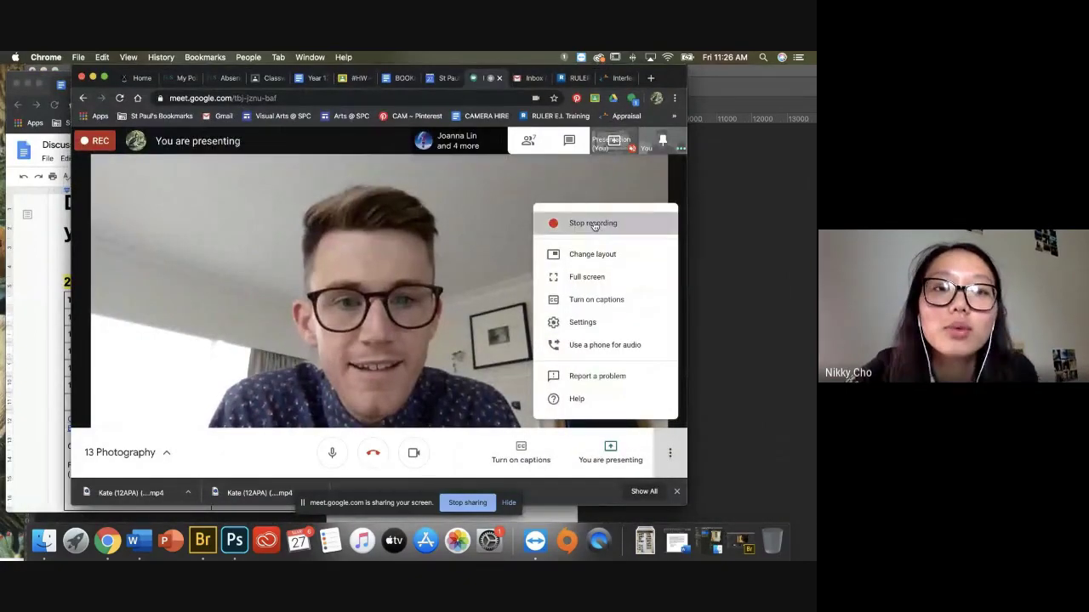